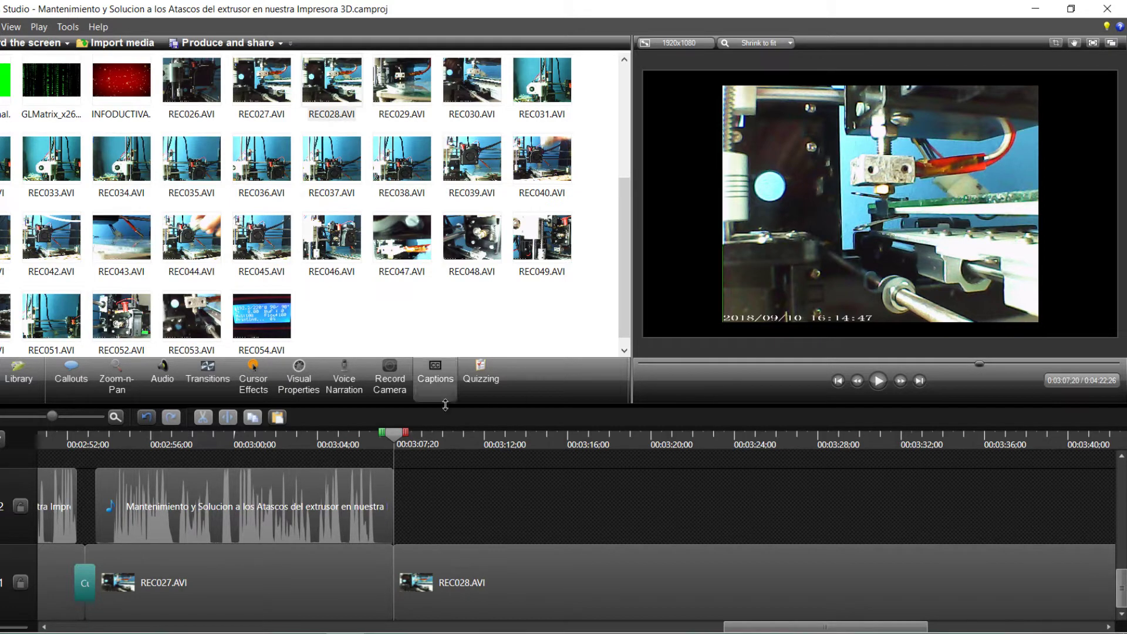
# Match REC028.AVI's zoom to the preceding REC027.AVI clip by setting its Zoom-n-Pan scale to 150%.
pyautogui.moveTo(394, 439); pyautogui.dragTo(359, 436)
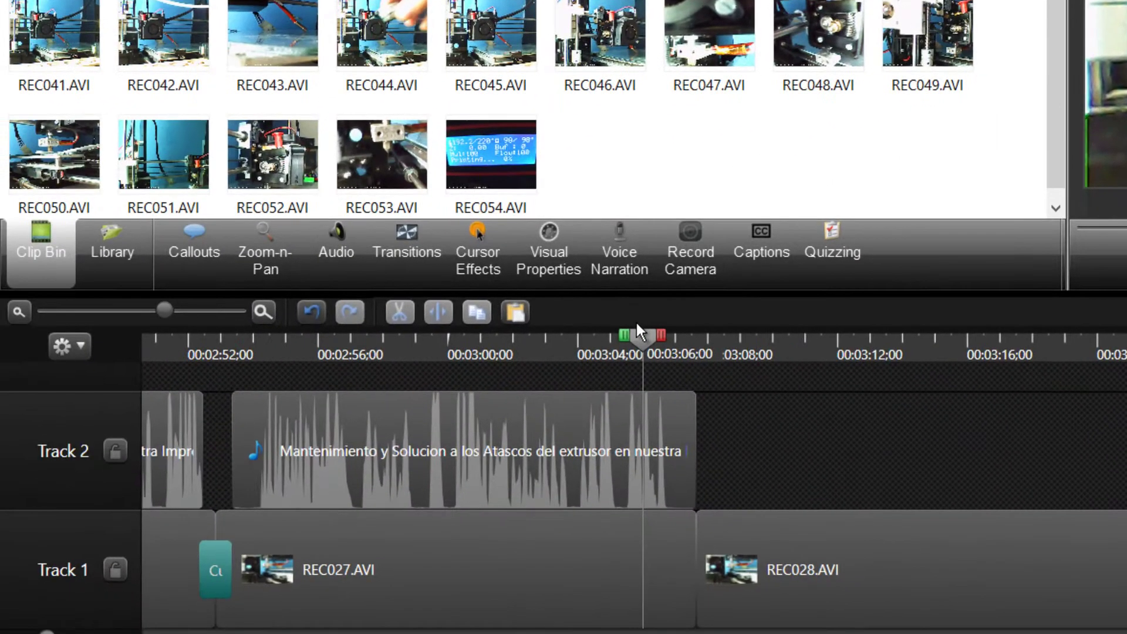
pyautogui.moveTo(650, 341); pyautogui.dragTo(775, 363)
pyautogui.moveTo(399, 452); pyautogui.dragTo(304, 435)
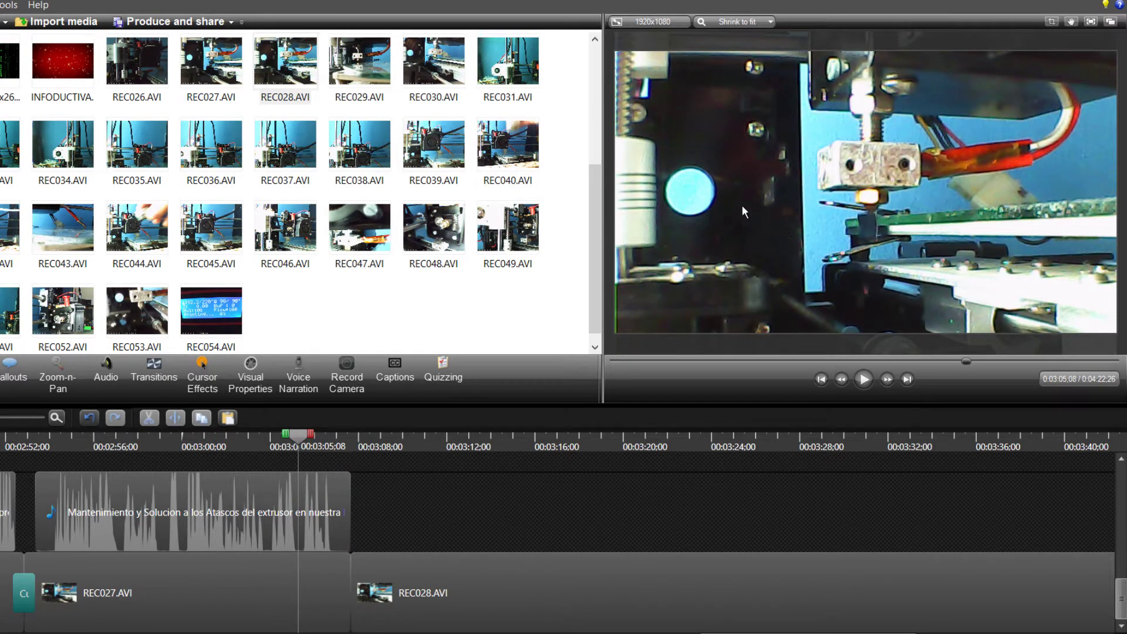
pyautogui.click(265, 599)
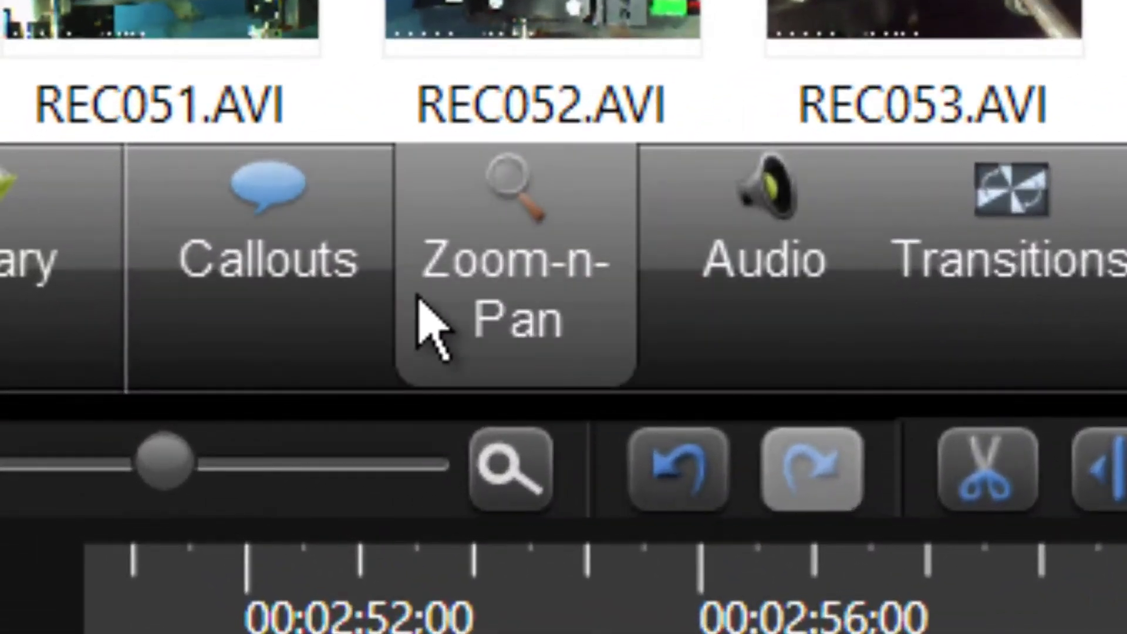
pyautogui.click(172, 358)
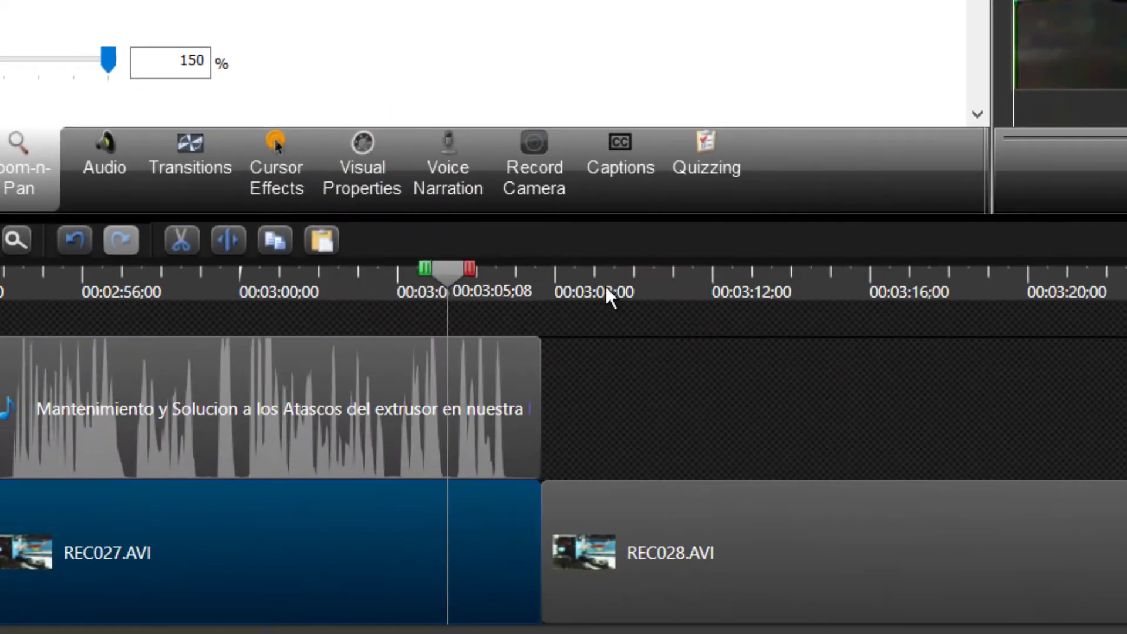
pyautogui.moveTo(611, 294); pyautogui.dragTo(546, 291)
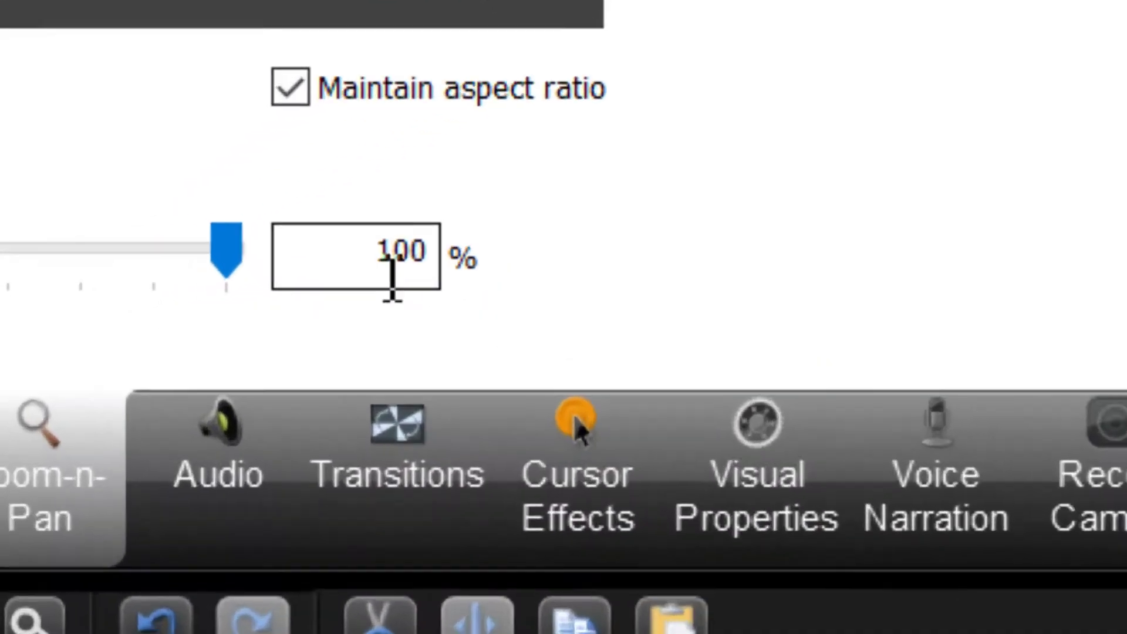
pyautogui.doubleClick(111, 306)
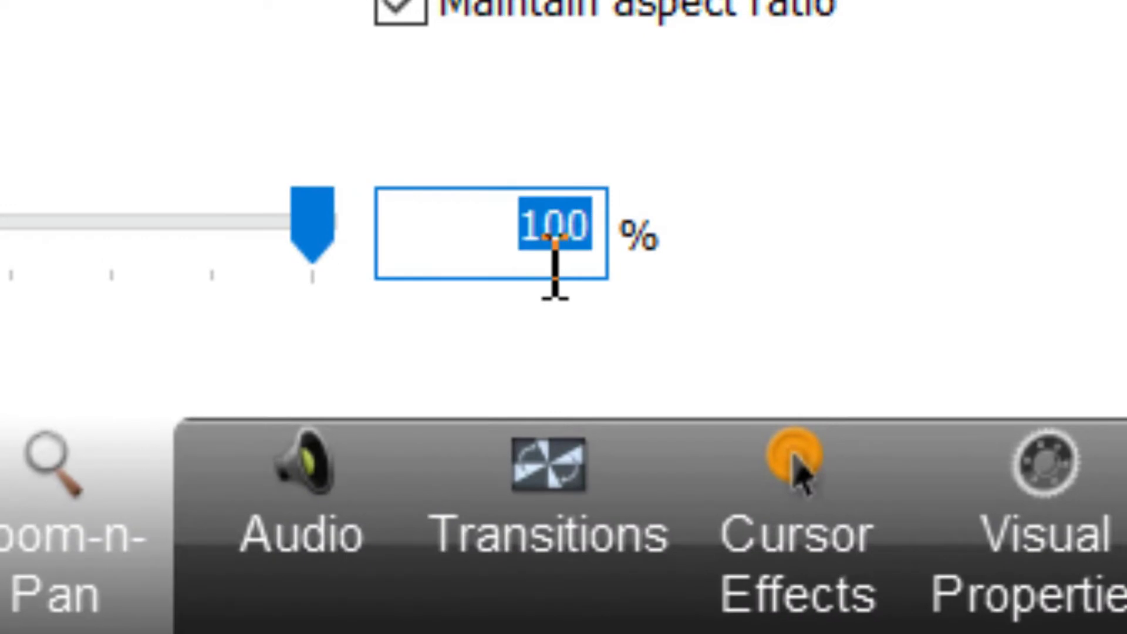
pyautogui.write('150')
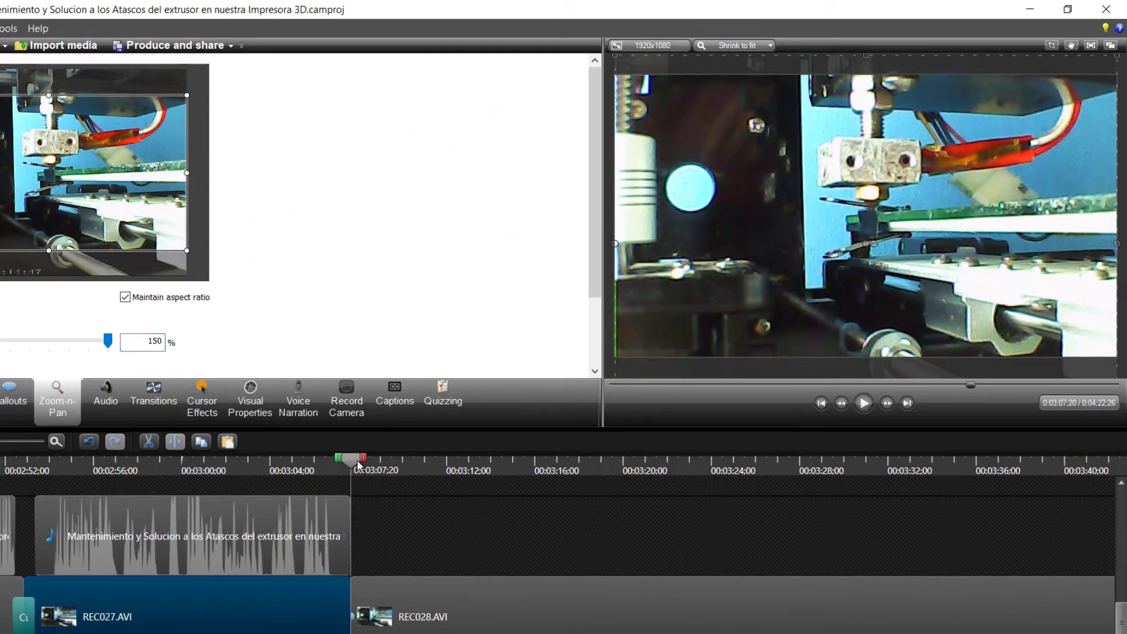
pyautogui.moveTo(360, 466)
pyautogui.mouseDown()
pyautogui.moveTo(348, 466)
pyautogui.moveTo(382, 468)
pyautogui.moveTo(312, 463)
pyautogui.moveTo(376, 465)
pyautogui.mouseUp()
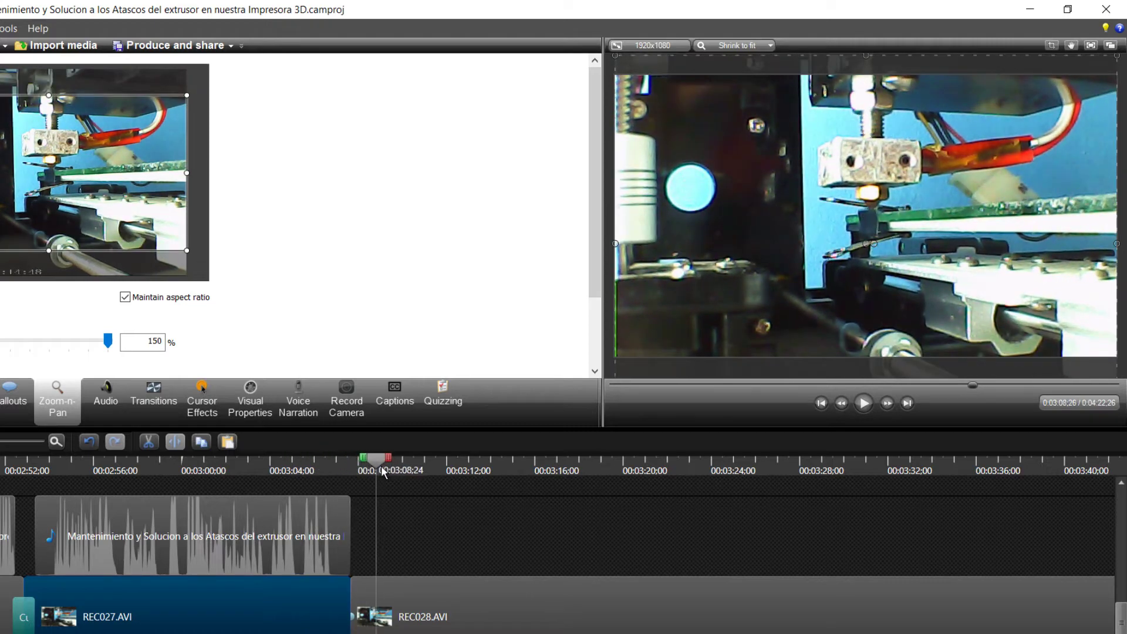
pyautogui.moveTo(5, 139); pyautogui.dragTo(47, 176)
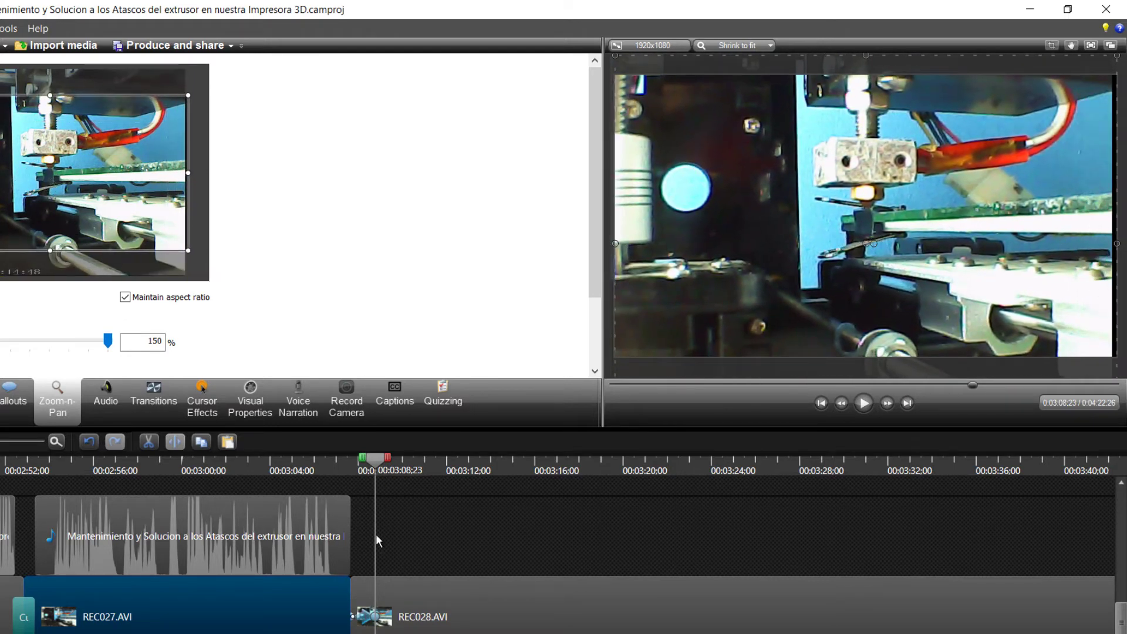
pyautogui.click(372, 614)
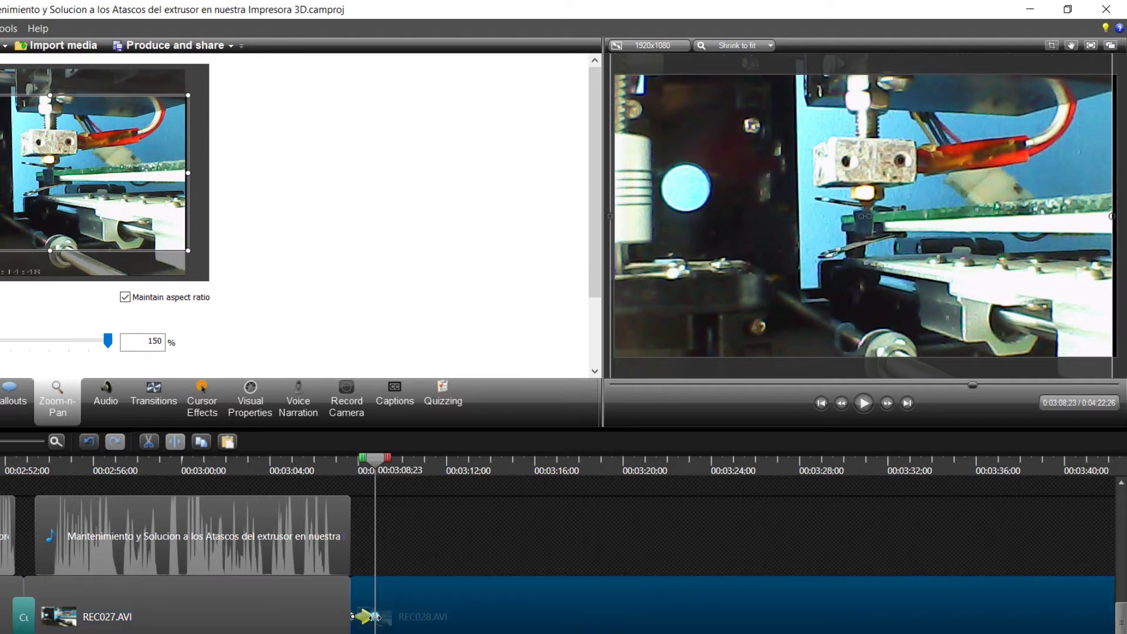
pyautogui.rightClick(376, 613)
pyautogui.click(417, 583)
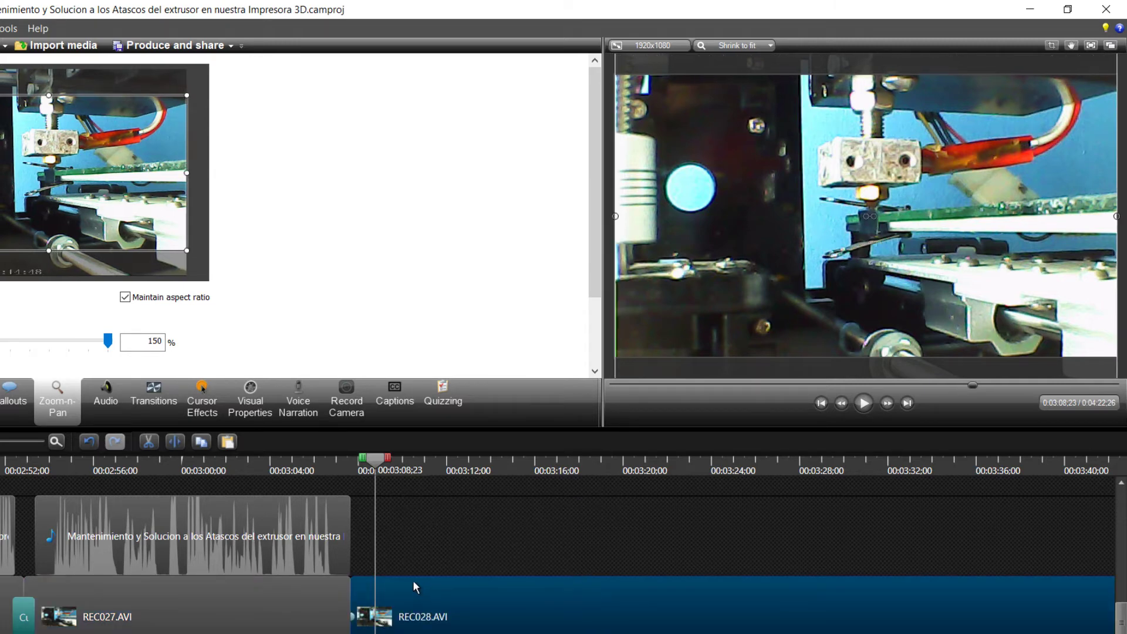
# Compare the framing across the cut between REC027.AVI and REC028.AVI, and set REC028.AVI's Y position to -104 to match REC027.AVI.
pyautogui.moveTo(384, 473); pyautogui.dragTo(353, 465)
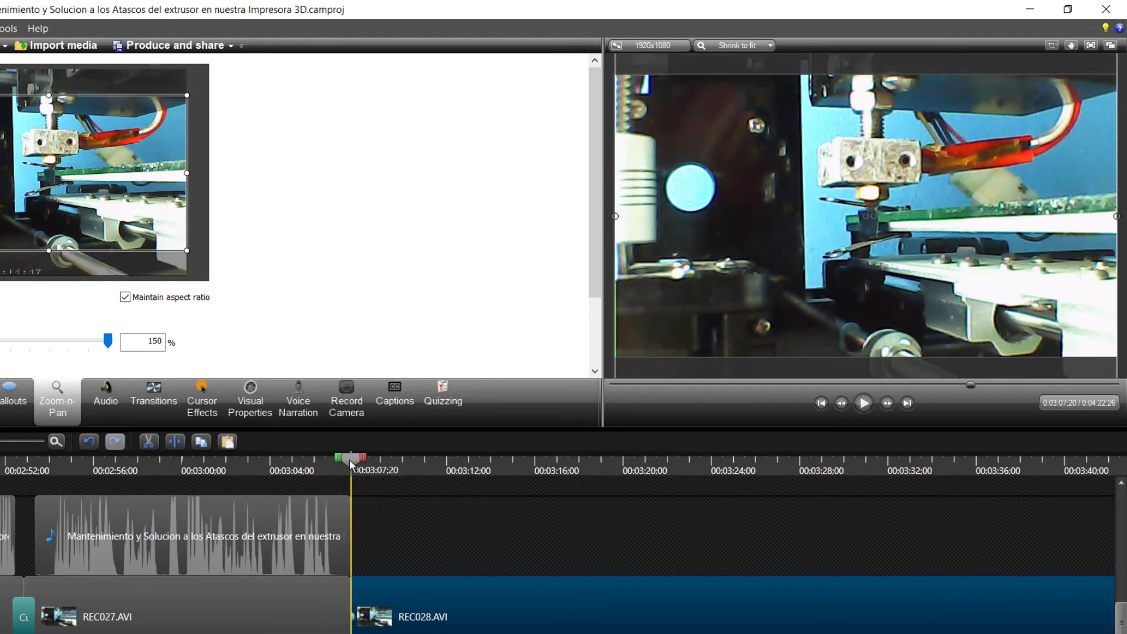
pyautogui.moveTo(350, 459); pyautogui.dragTo(318, 464)
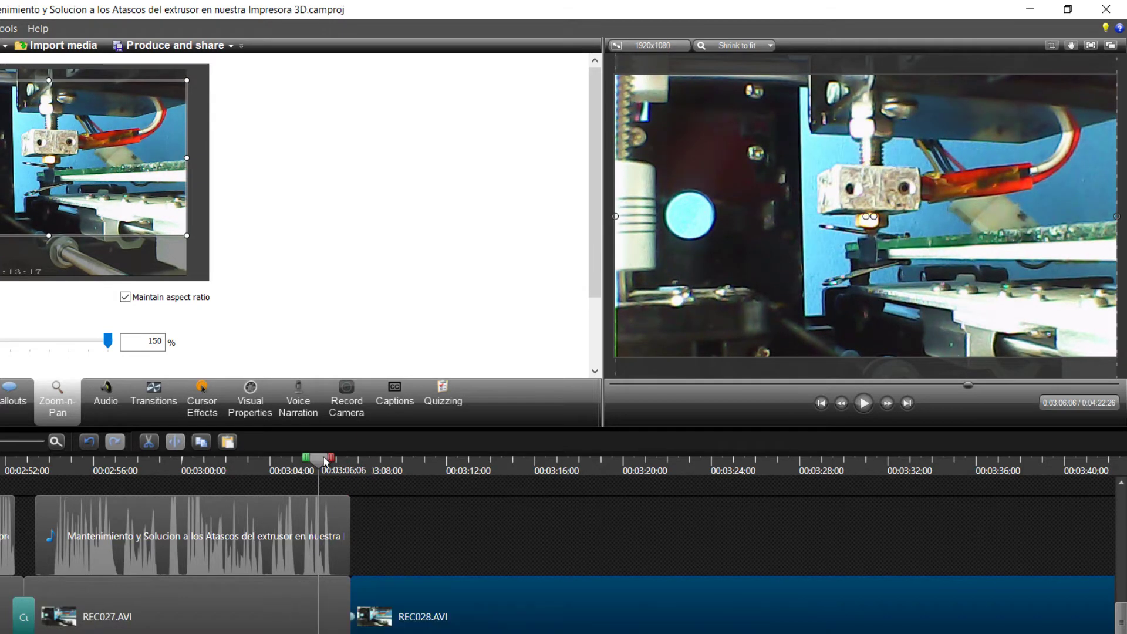
pyautogui.moveTo(326, 462); pyautogui.dragTo(353, 473)
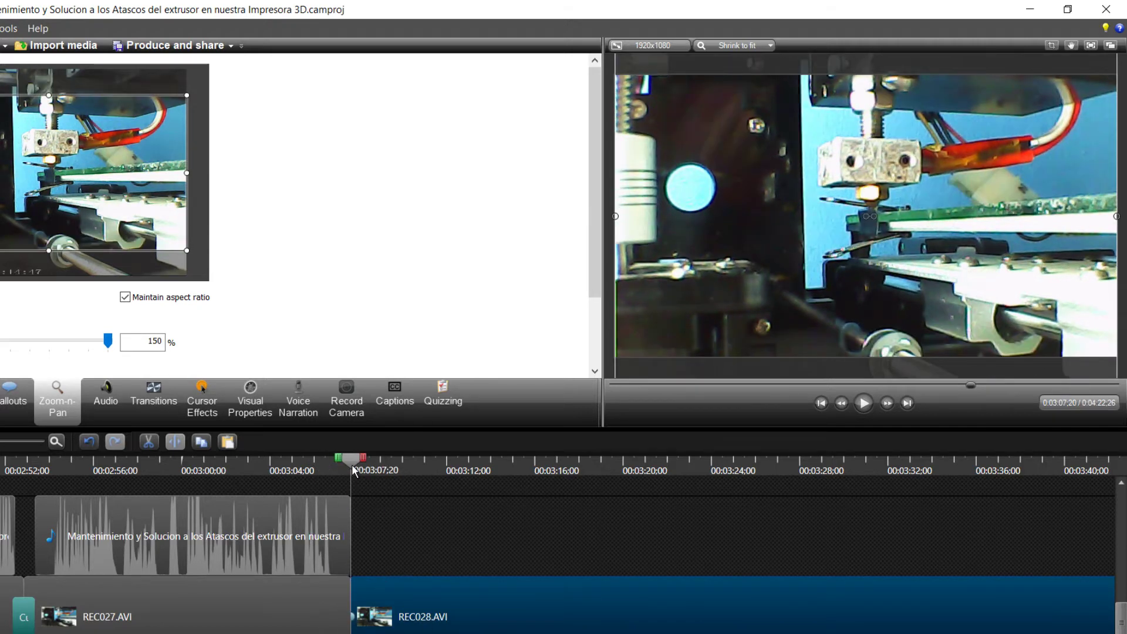
pyautogui.moveTo(350, 459); pyautogui.dragTo(311, 463)
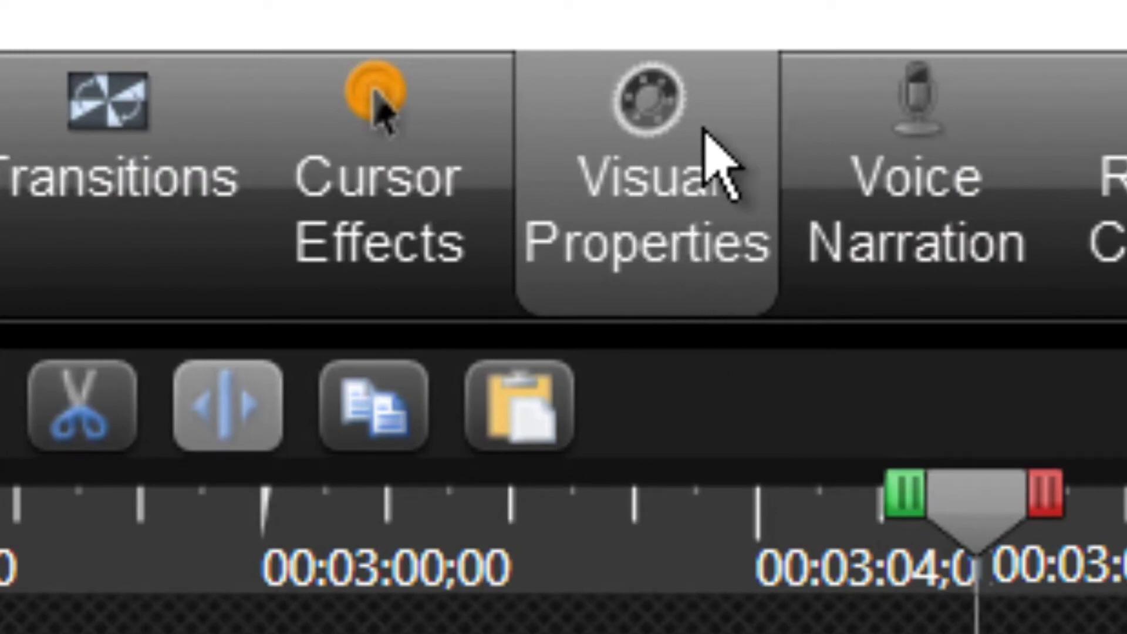
pyautogui.click(645, 222)
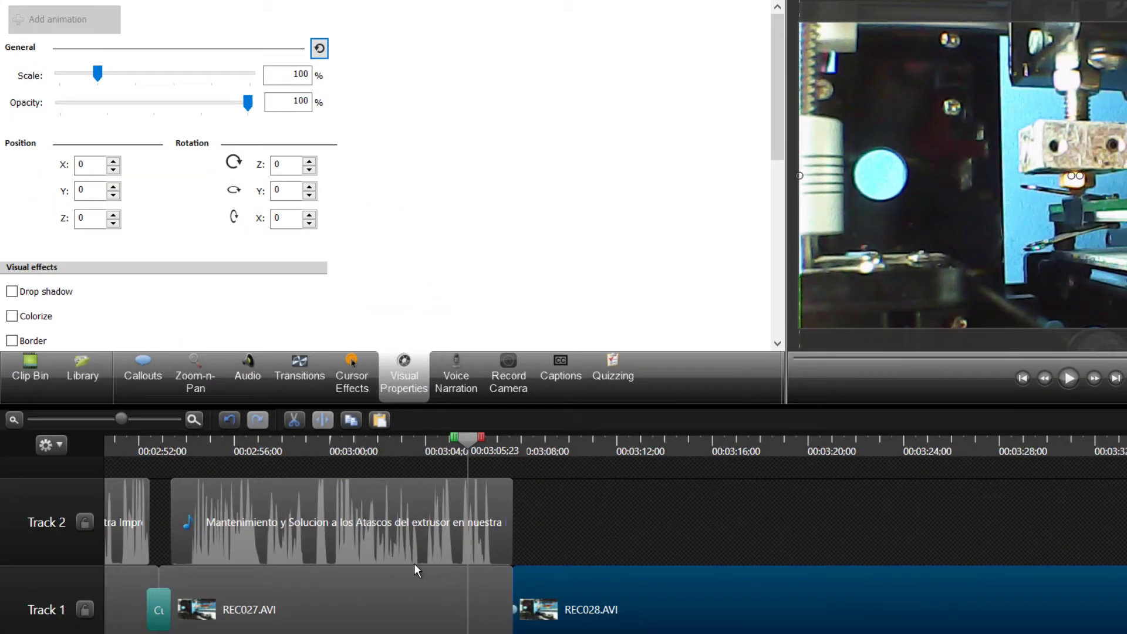
pyautogui.click(409, 578)
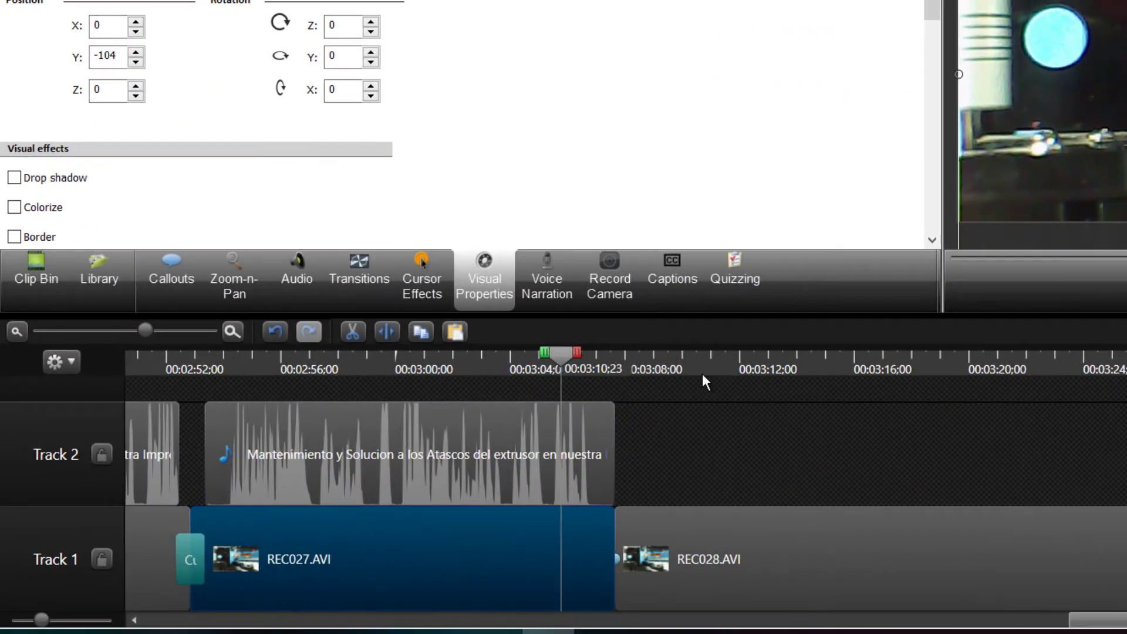
pyautogui.moveTo(698, 373); pyautogui.dragTo(617, 357)
pyautogui.click(635, 547)
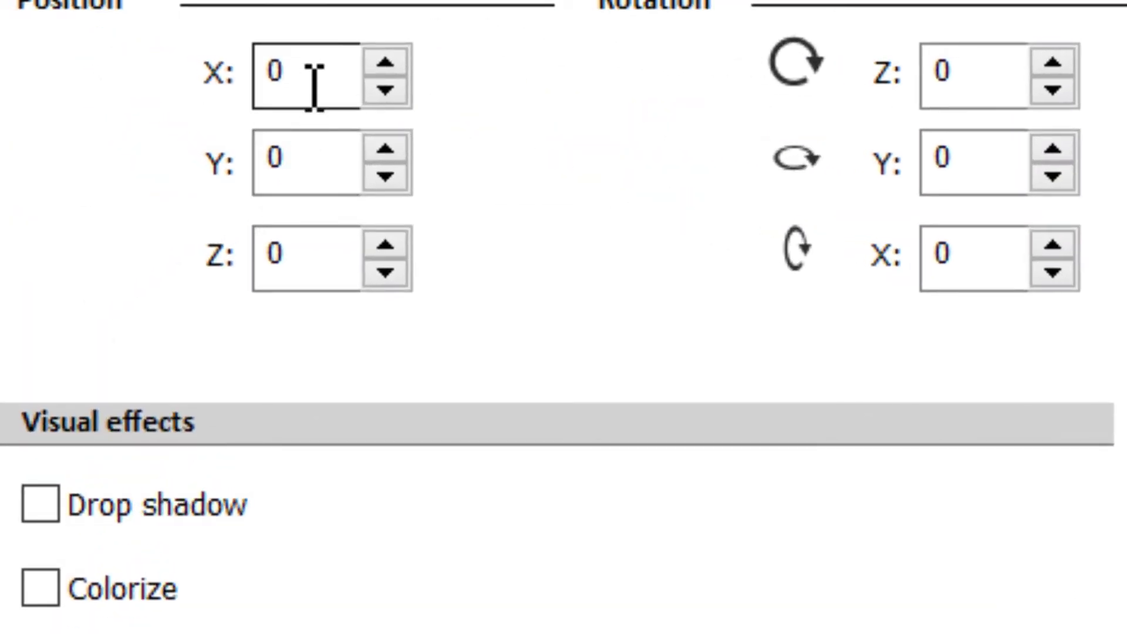
pyautogui.moveTo(294, 151); pyautogui.dragTo(258, 156)
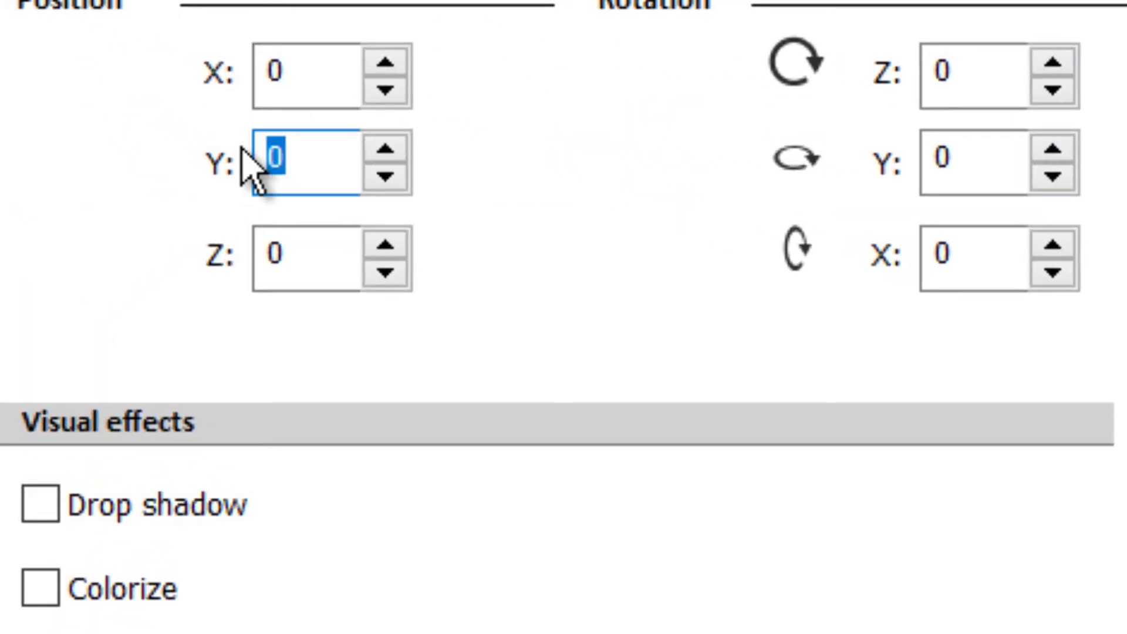
pyautogui.write('-104')
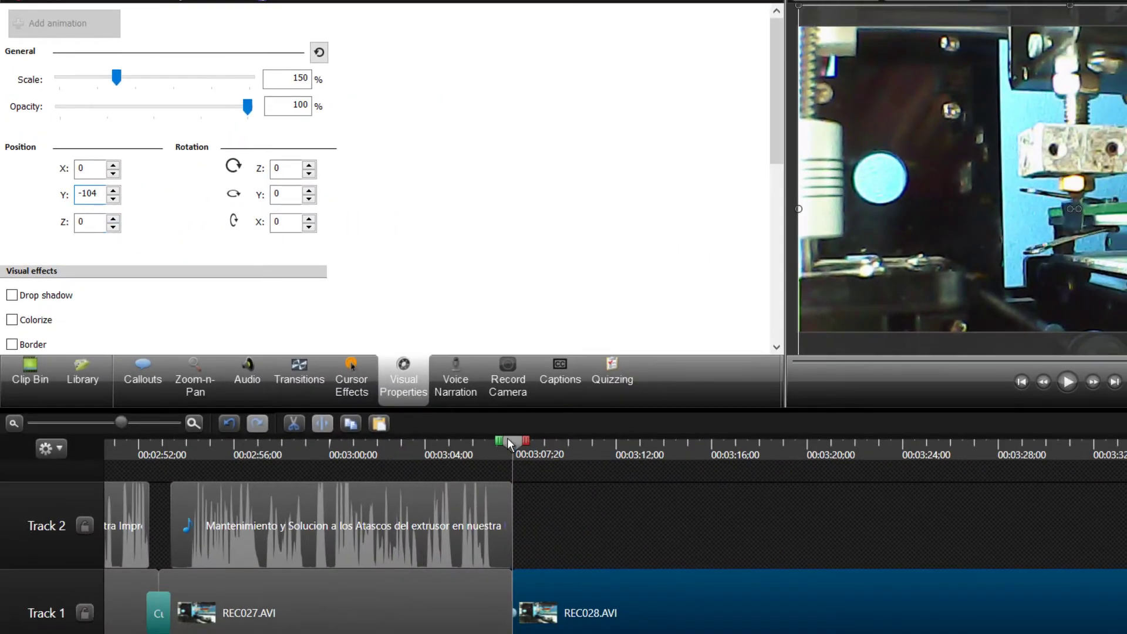
pyautogui.moveTo(509, 445); pyautogui.dragTo(471, 445)
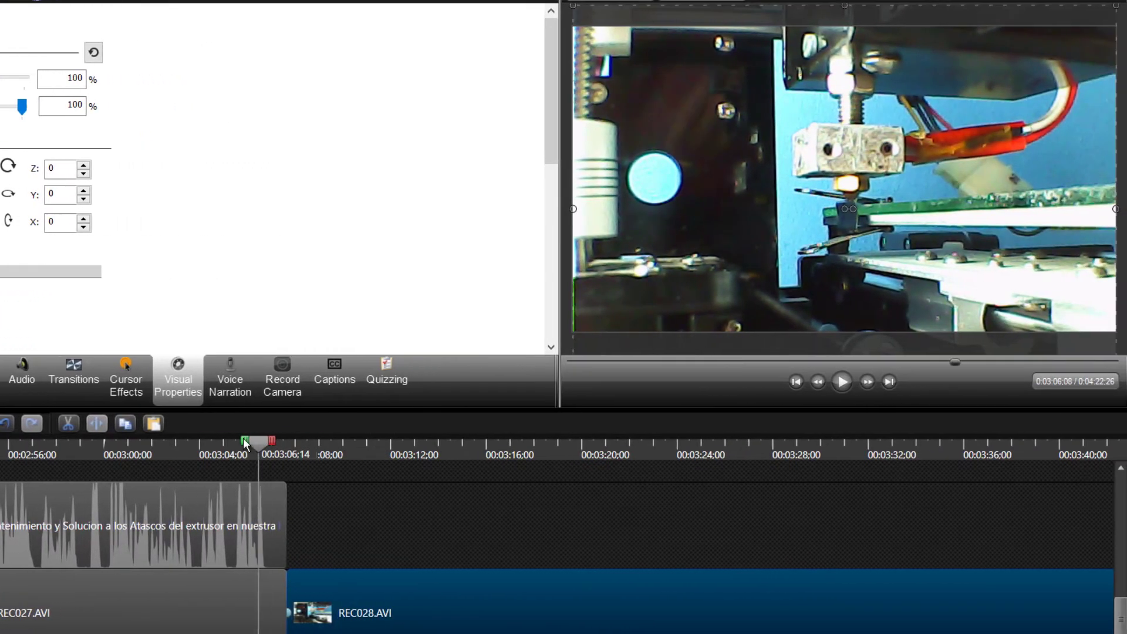
pyautogui.moveTo(245, 443); pyautogui.dragTo(279, 462)
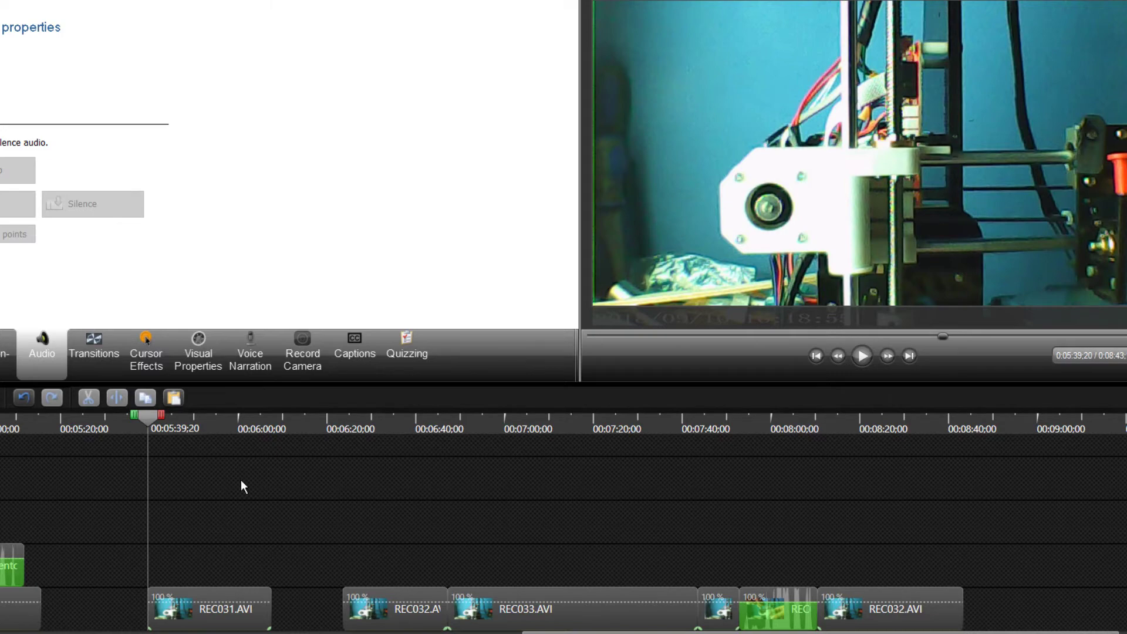
# Examine the framing of REC031.AVI against the REC032.AVI, REC033.AVI and other clips that follow it on Track 1.
pyautogui.click(251, 623)
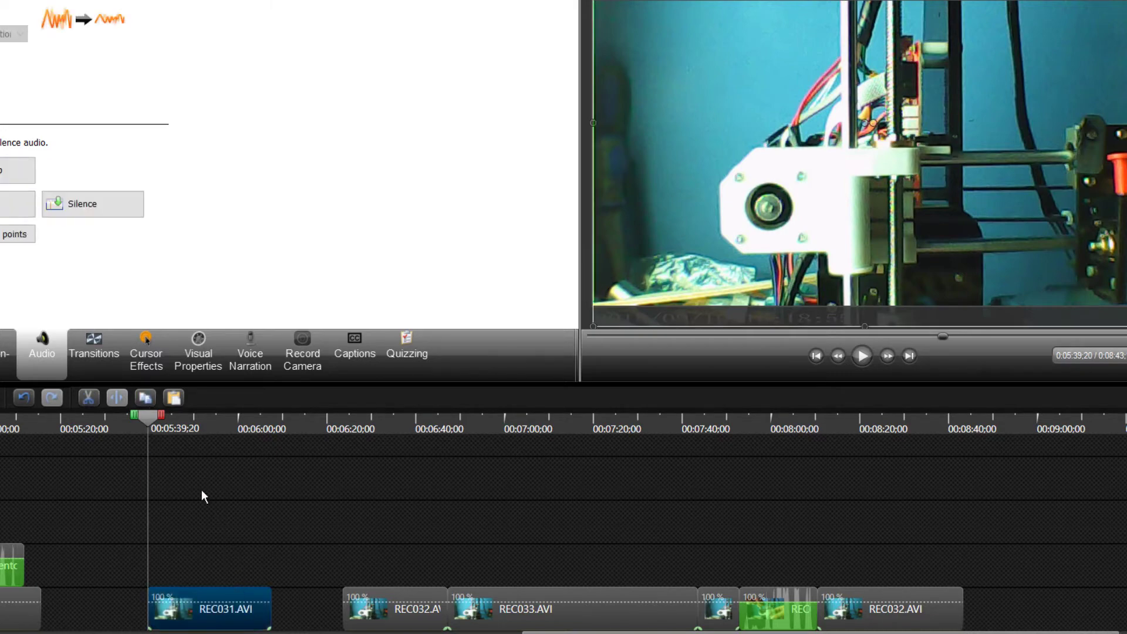
pyautogui.click(4, 353)
pyautogui.moveTo(146, 421); pyautogui.dragTo(174, 415)
pyautogui.moveTo(381, 544); pyautogui.dragTo(892, 610)
pyautogui.click(728, 574)
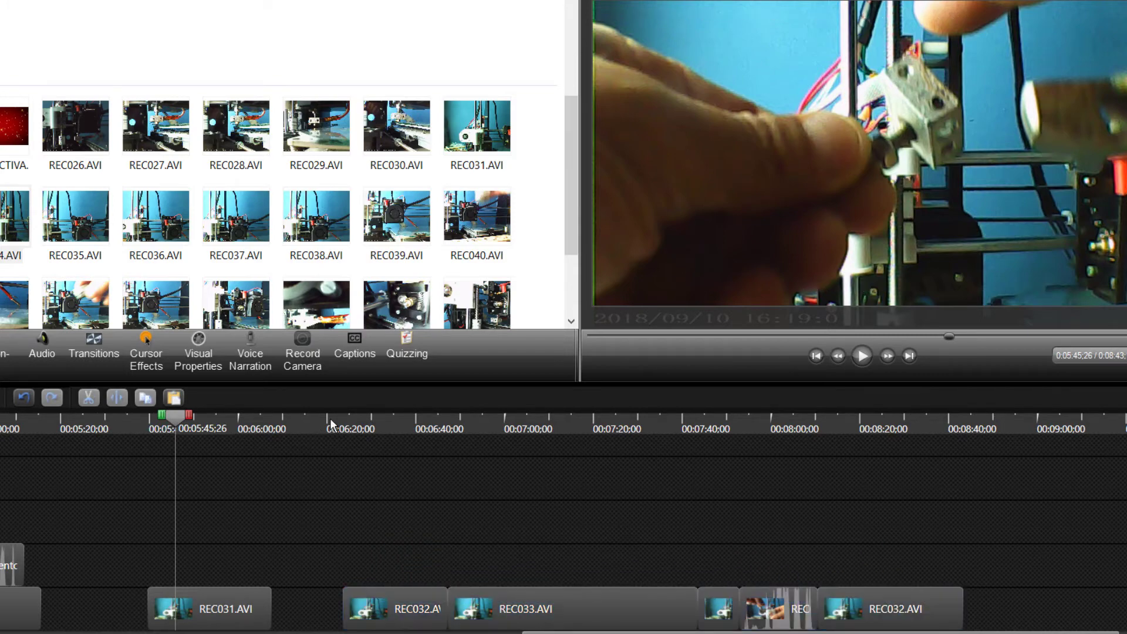
pyautogui.click(359, 423)
pyautogui.click(563, 428)
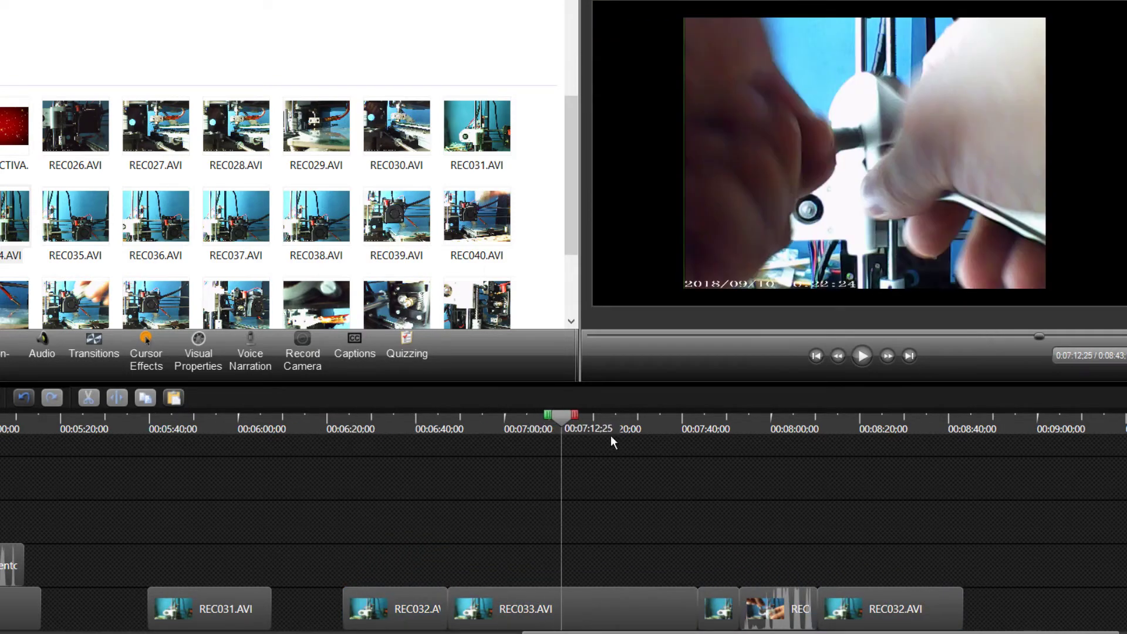
pyautogui.click(732, 428)
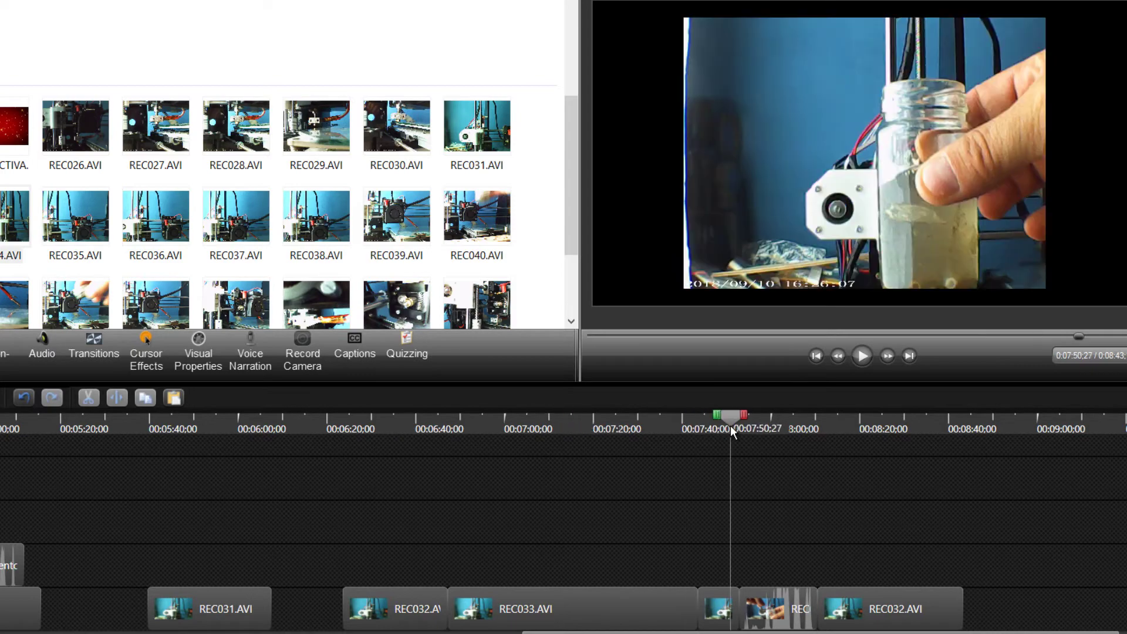
pyautogui.click(798, 429)
pyautogui.click(902, 433)
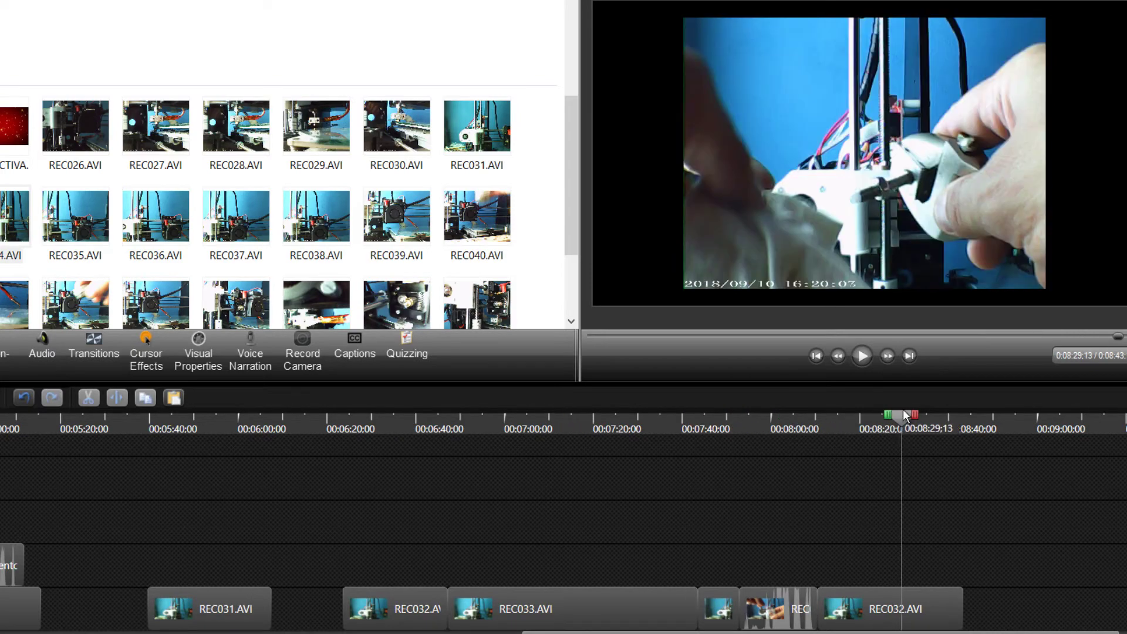
pyautogui.moveTo(901, 418); pyautogui.dragTo(196, 496)
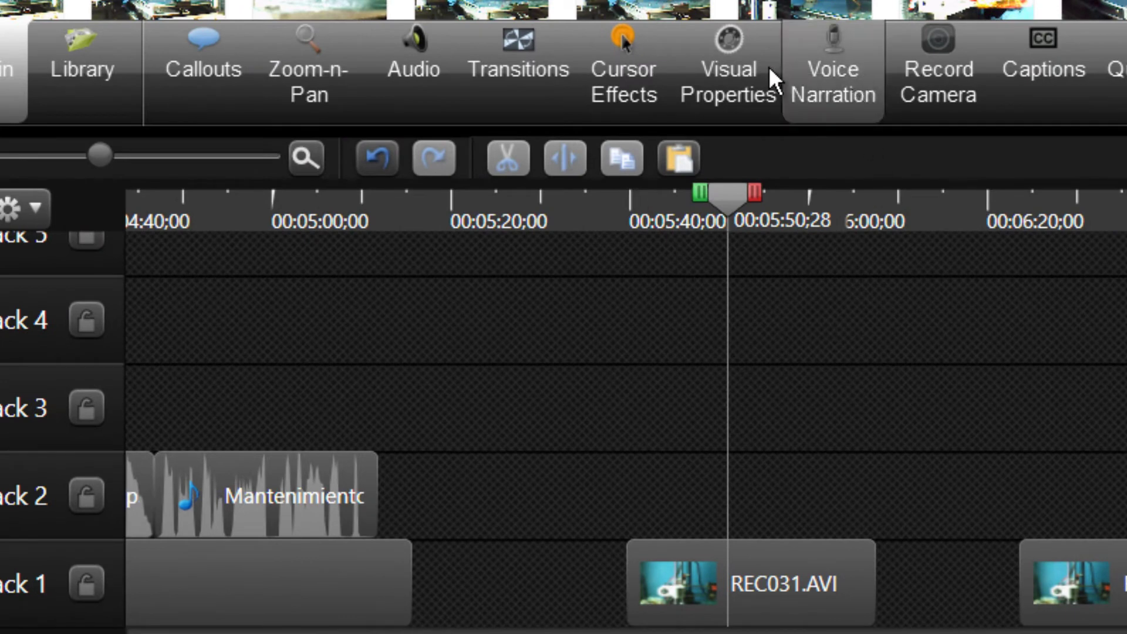
# Copy the visual properties of REC031.AVI and paste them onto all the clips after it on Track 1.
pyautogui.click(731, 106)
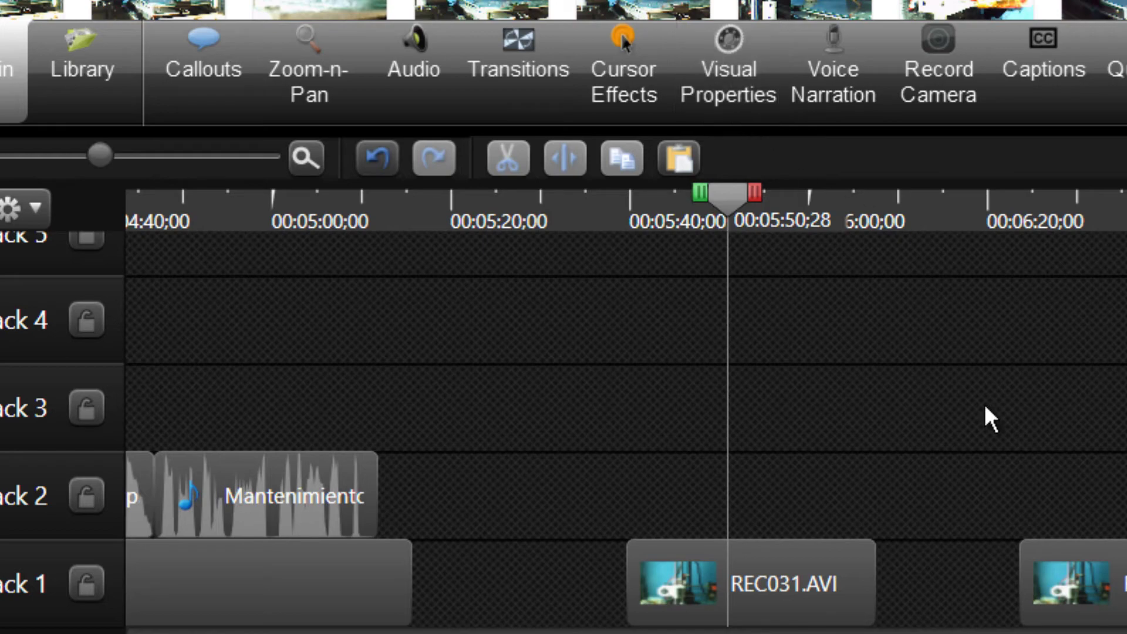
pyautogui.rightClick(760, 573)
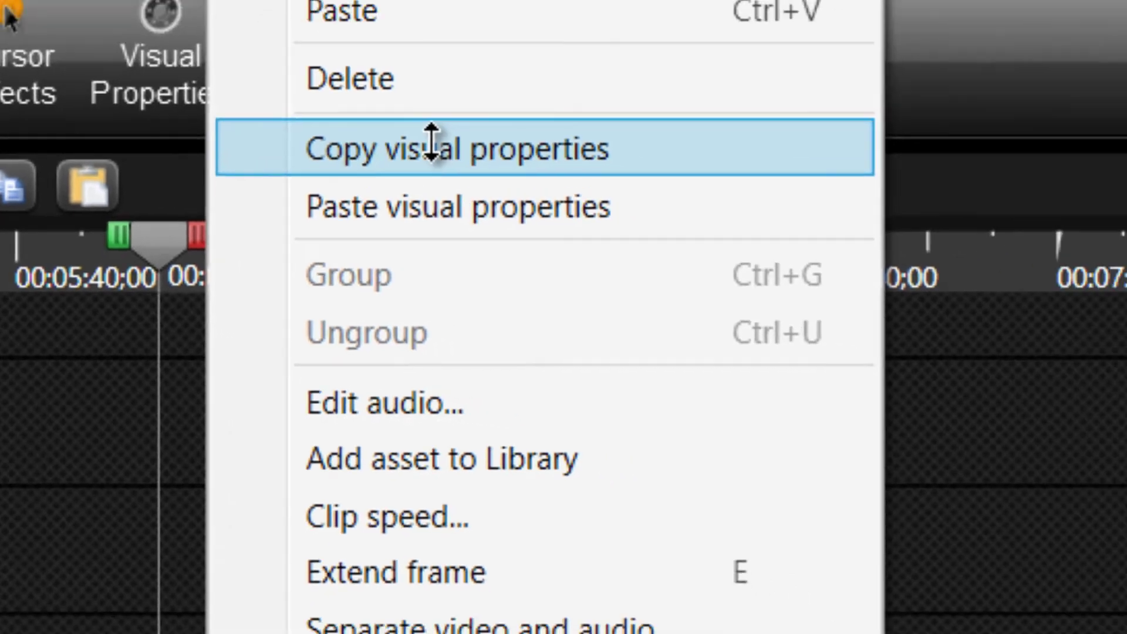
pyautogui.click(520, 101)
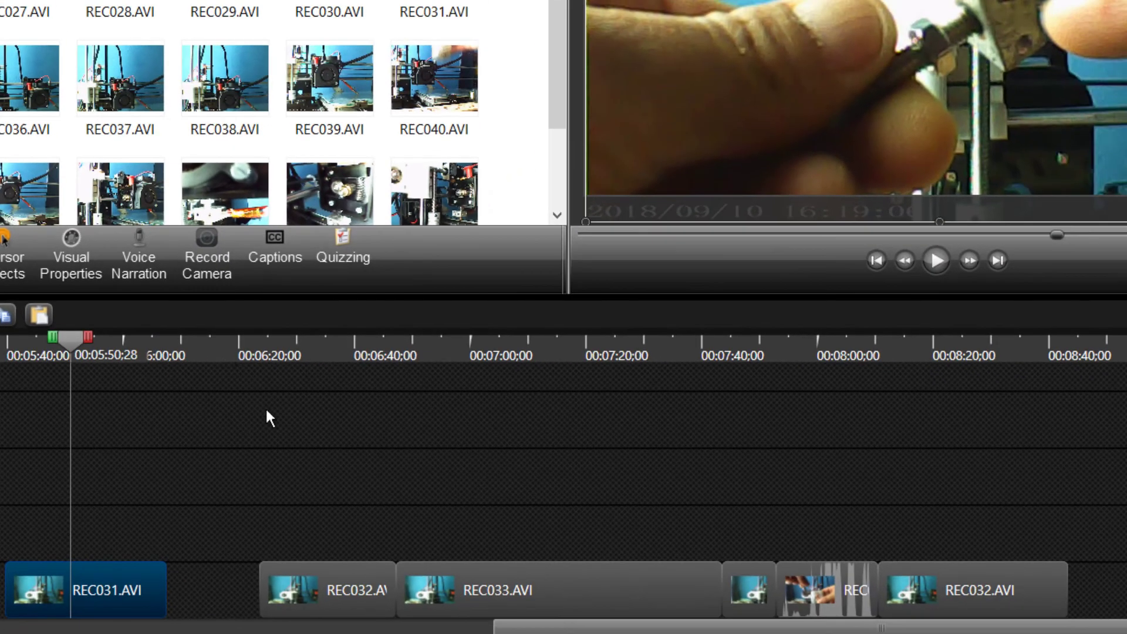
pyautogui.moveTo(332, 466); pyautogui.dragTo(1009, 594)
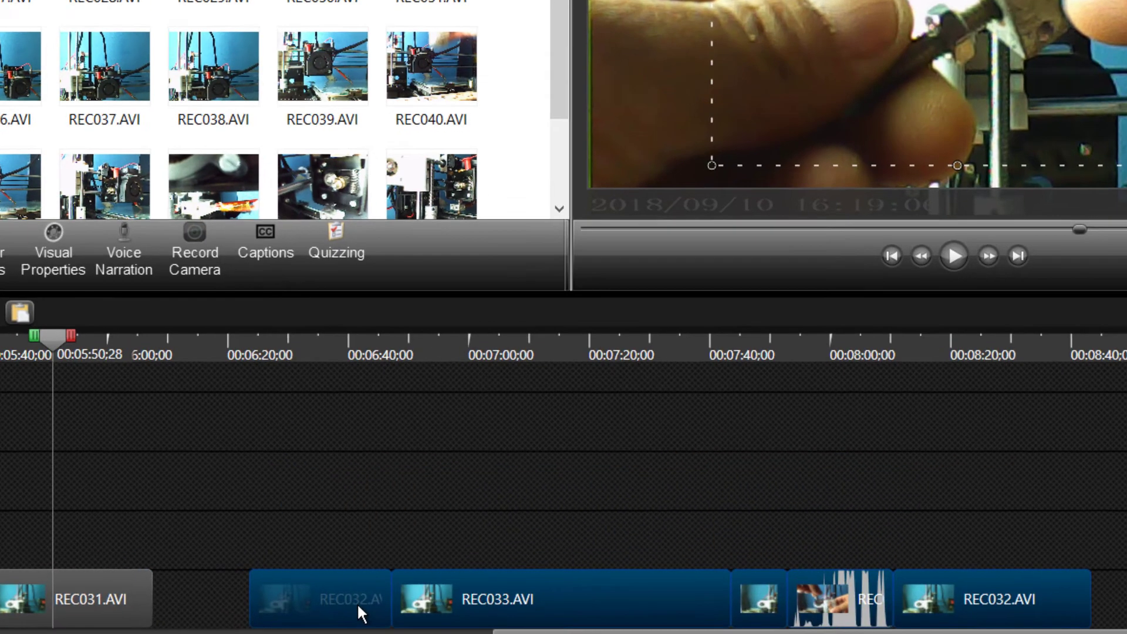
pyautogui.rightClick(357, 604)
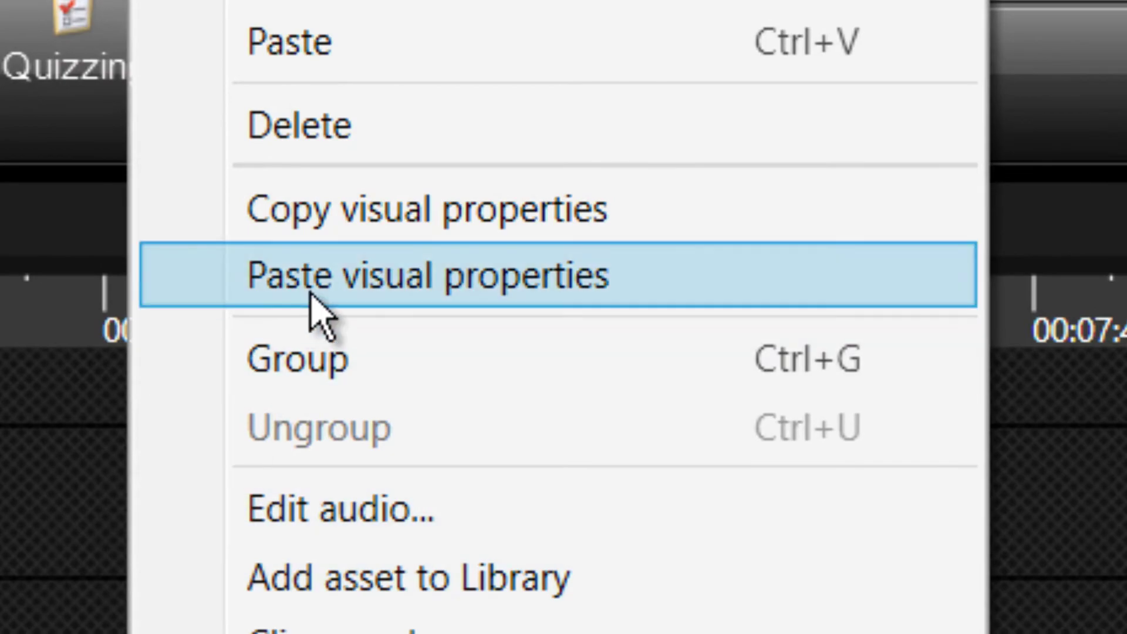
pyautogui.click(311, 293)
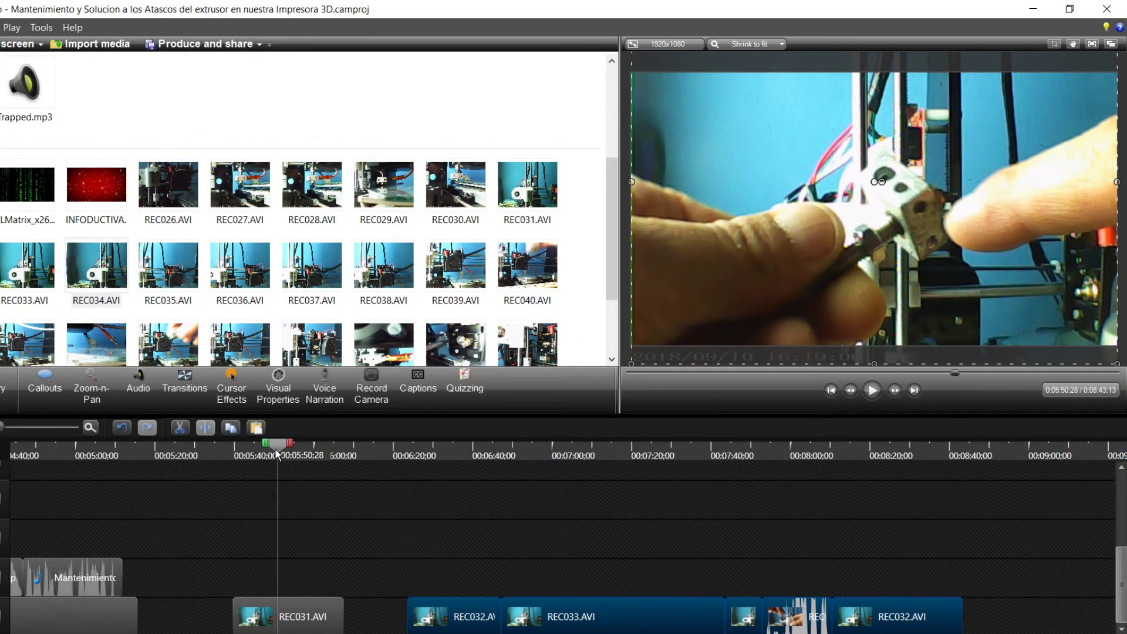
pyautogui.moveTo(314, 452); pyautogui.dragTo(586, 452)
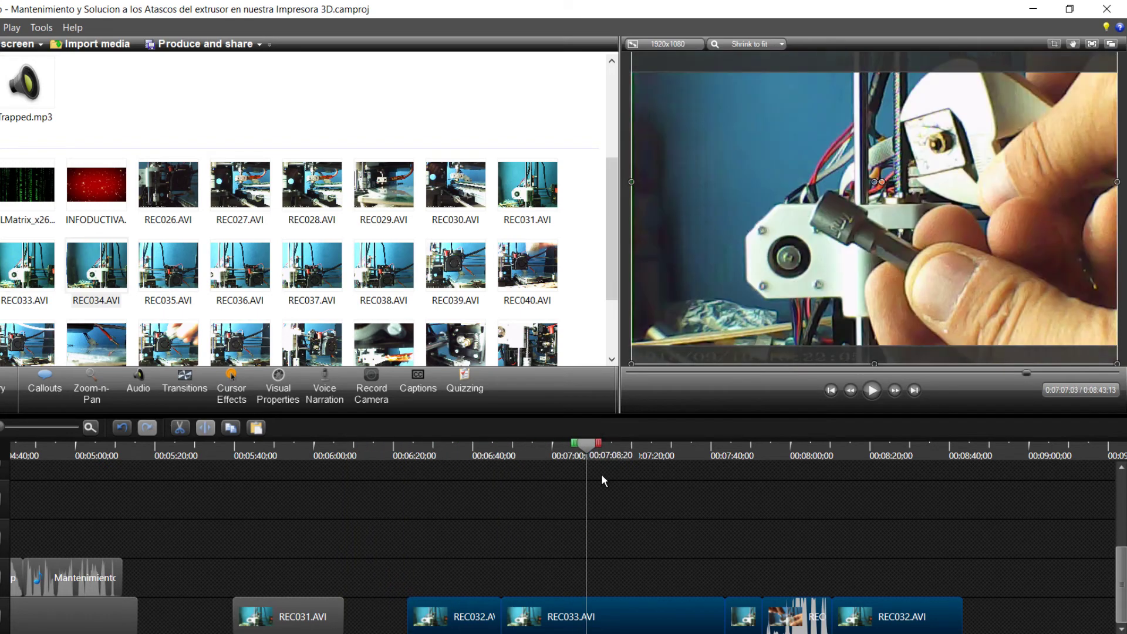